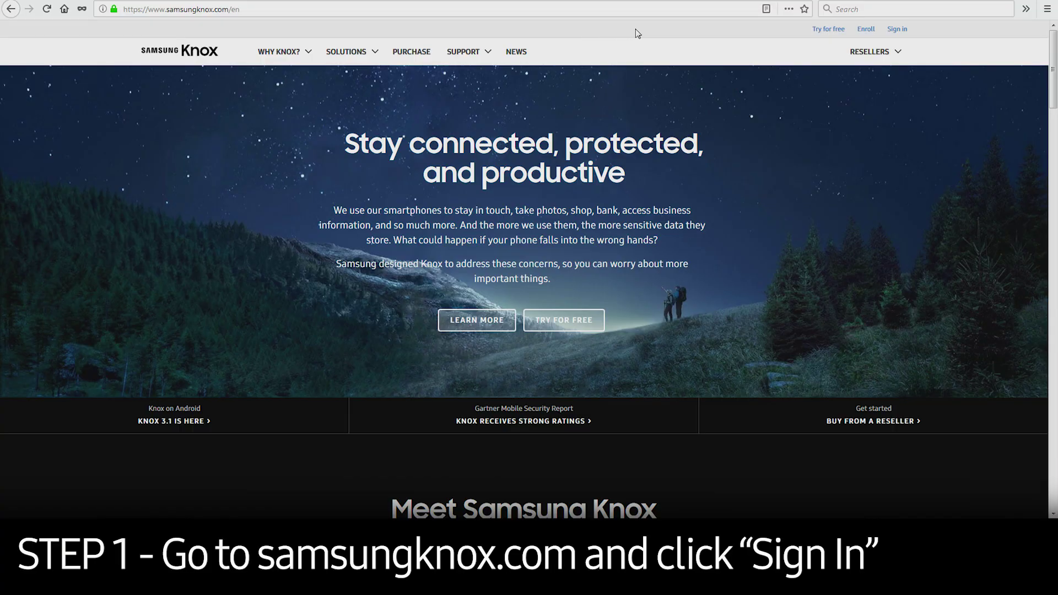
Sign in to the Samsung Knox website with the Samsung account e-mail and password
left_click(895, 29)
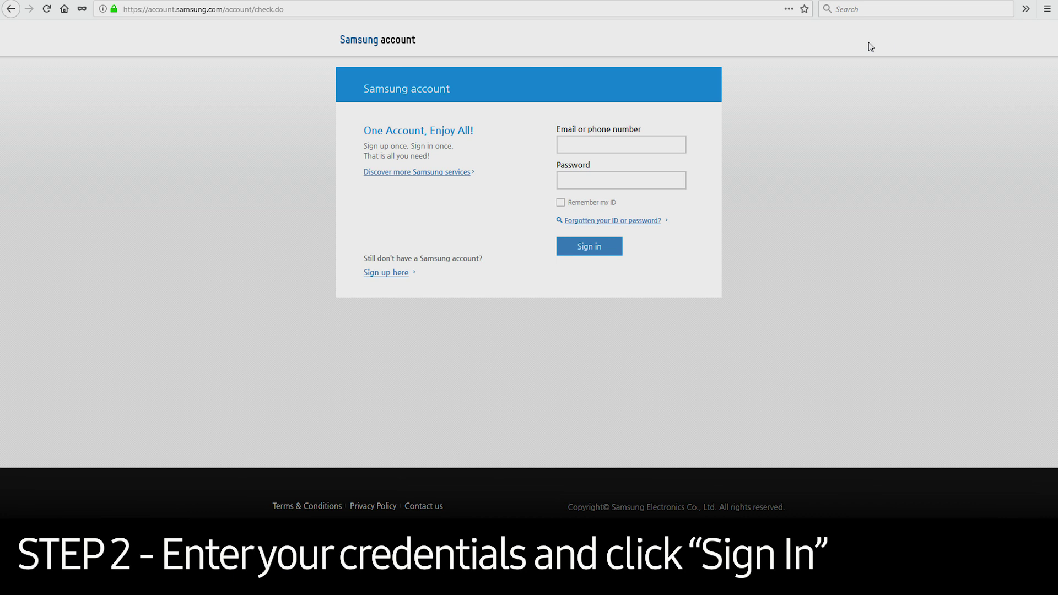
left_click(668, 140)
type("deval")
key("Tab")
type("*********")
left_click(589, 246)
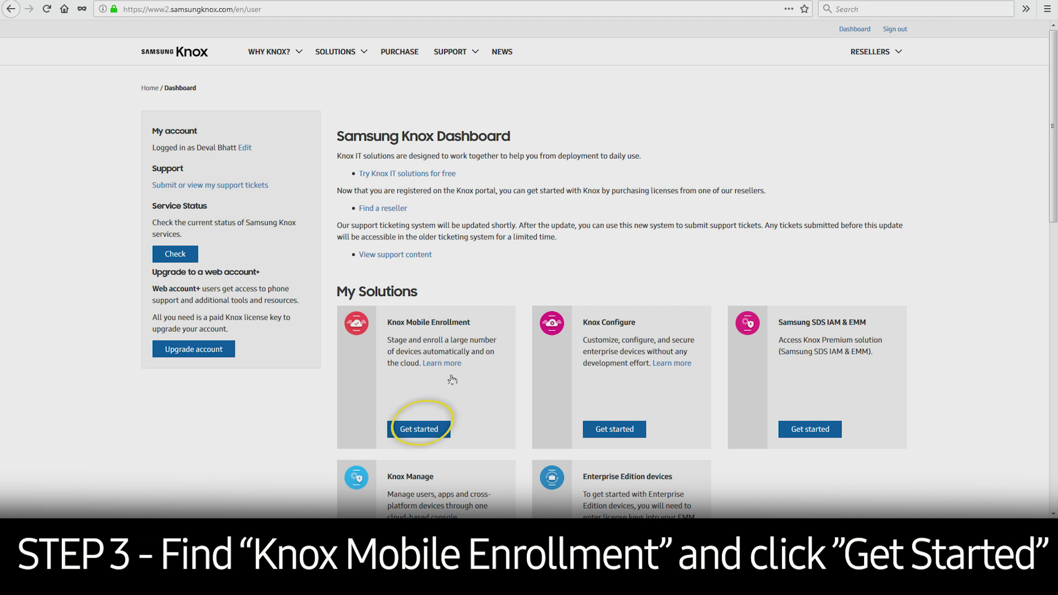
left_click(411, 431)
left_click(361, 248)
type("85")
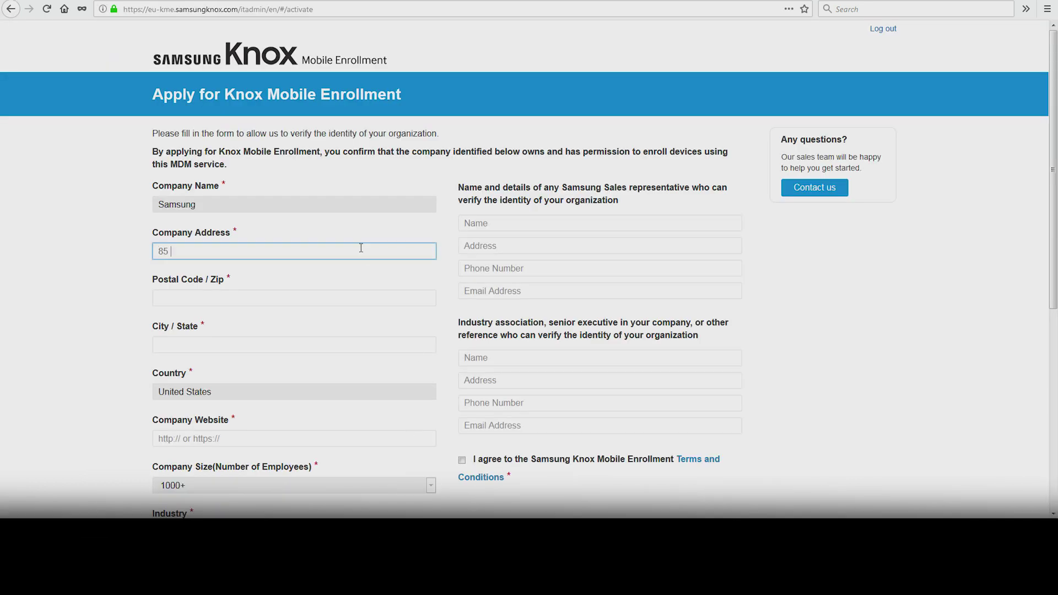
type(" Challenger Rd.")
key("Tab")
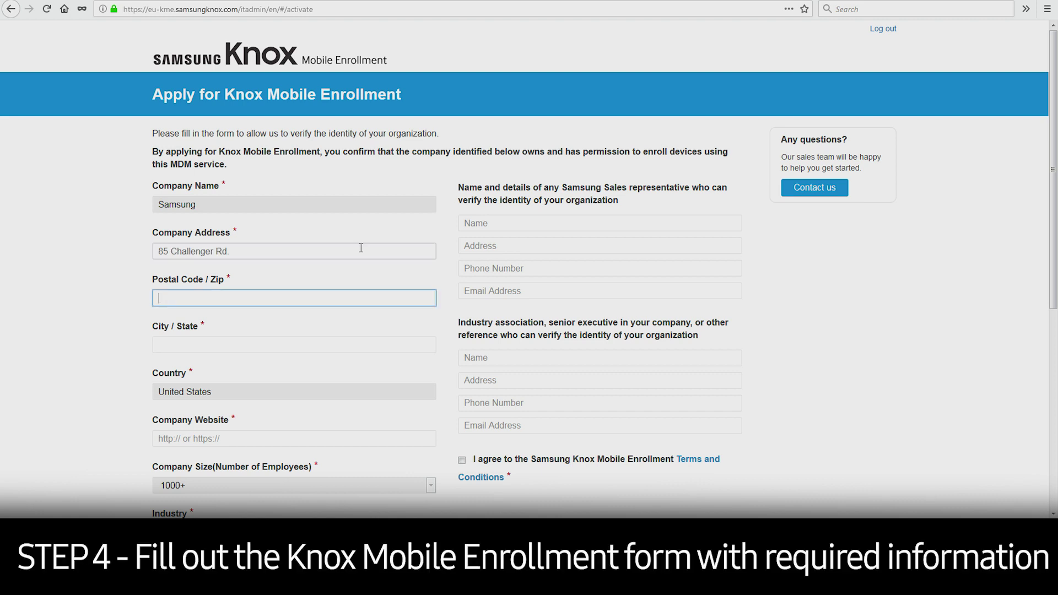
type("07660")
left_click(329, 344)
type("Ridgefield Park, NJ")
left_click(318, 438)
type("www")
key("BackSpace")
key("BackSpace")
key("BackSpace")
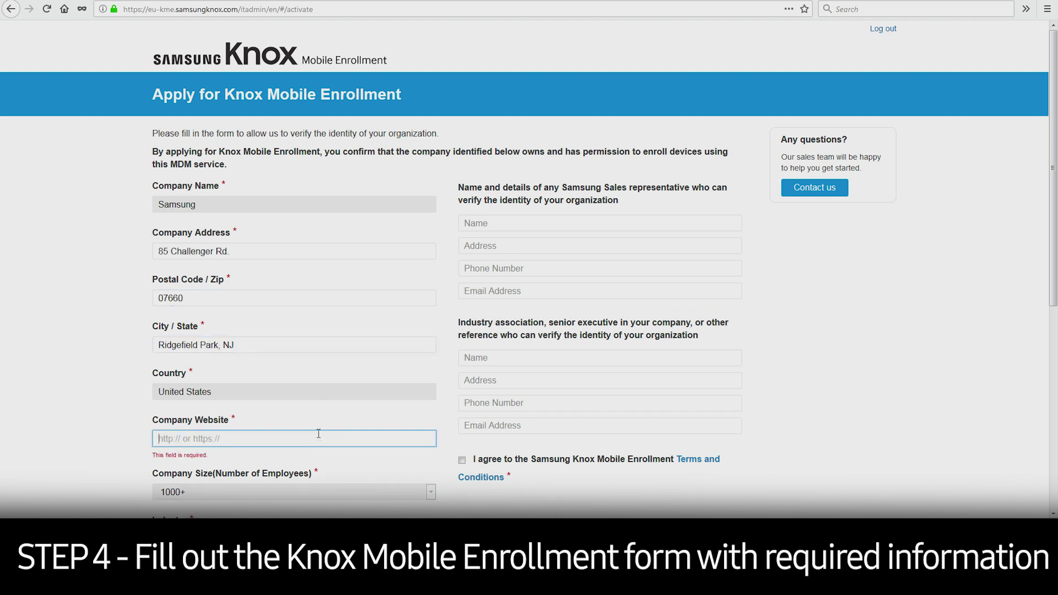
type("https://www.samsung.com")
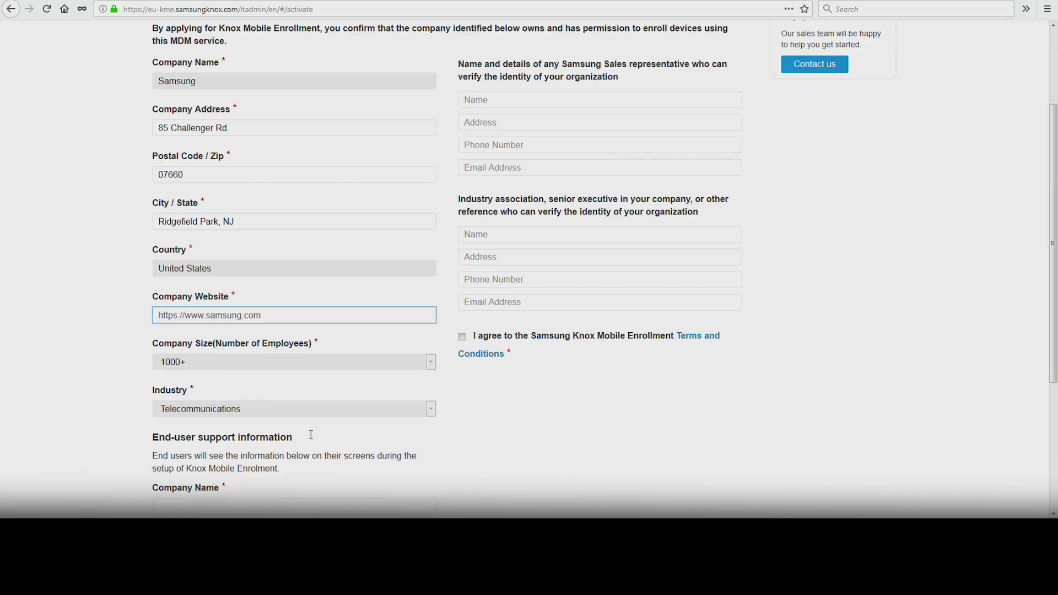
Accept the terms, set end-user support to Samsung with a support e-mail, and submit
left_click(462, 333)
left_click(302, 315)
type("Samsung")
left_click(283, 437)
type("helpdesk@company.com")
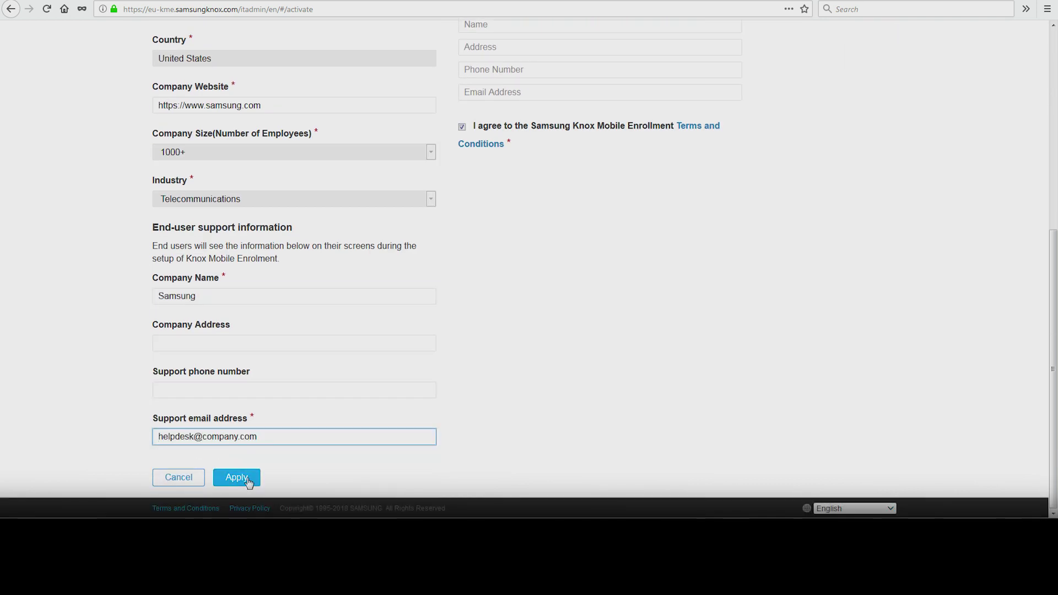
left_click(248, 484)
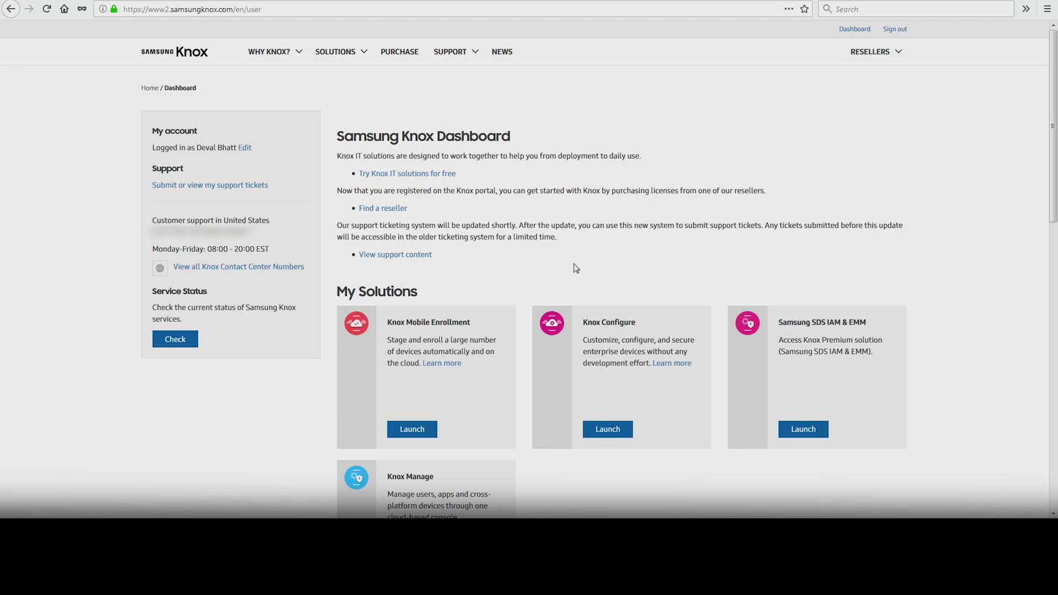
Launch Knox Mobile Enrollment, dismiss the update notice, and add a new MDM profile
left_click(414, 431)
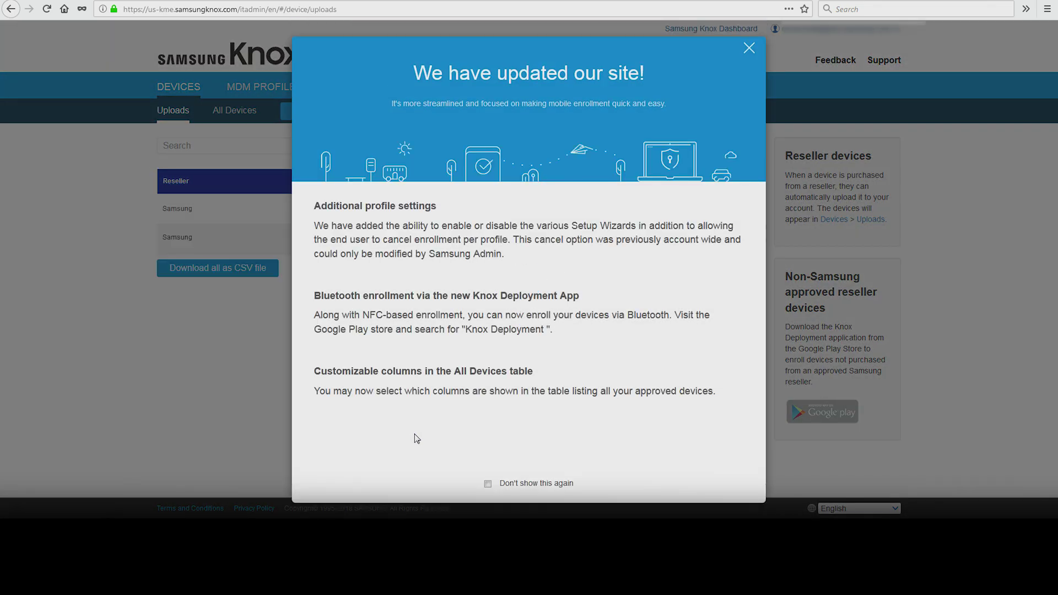
left_click(750, 47)
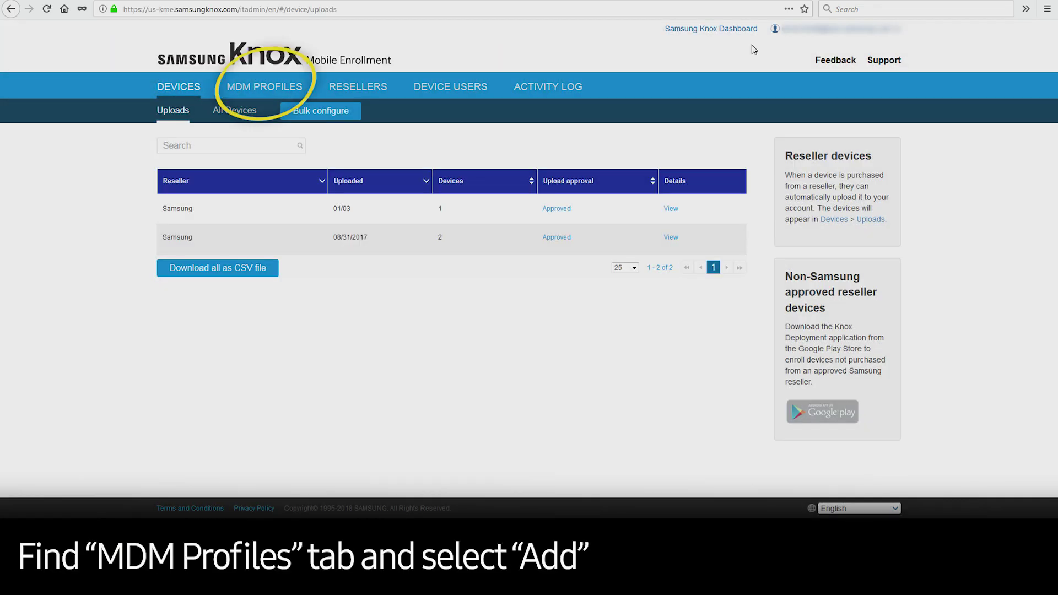
left_click(292, 95)
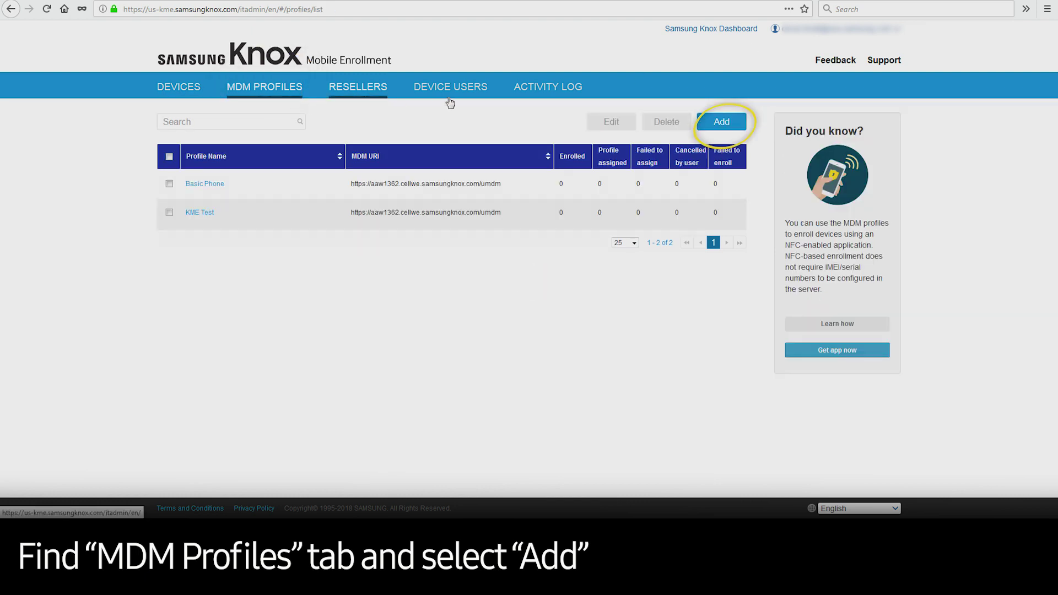
left_click(714, 124)
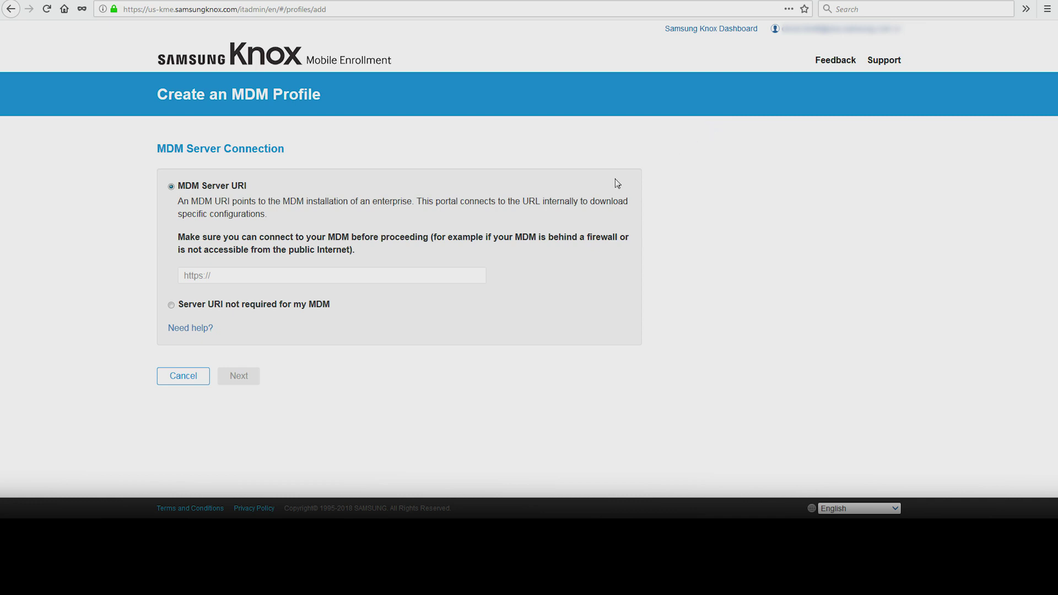
Paste the MDM server URI into the new profile and continue to the profile details
left_click(463, 279)
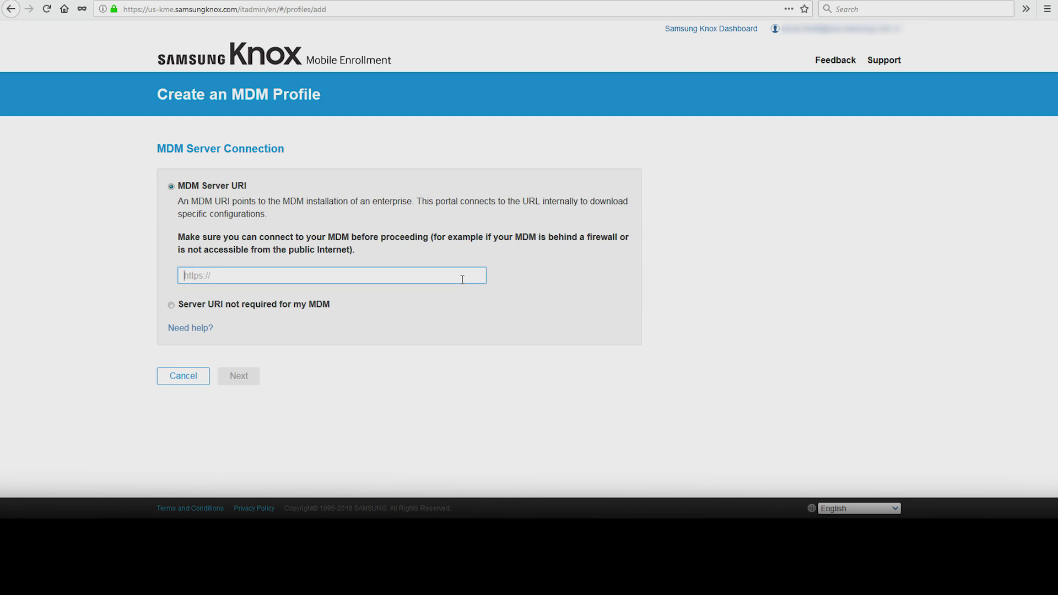
key("ctrl+v")
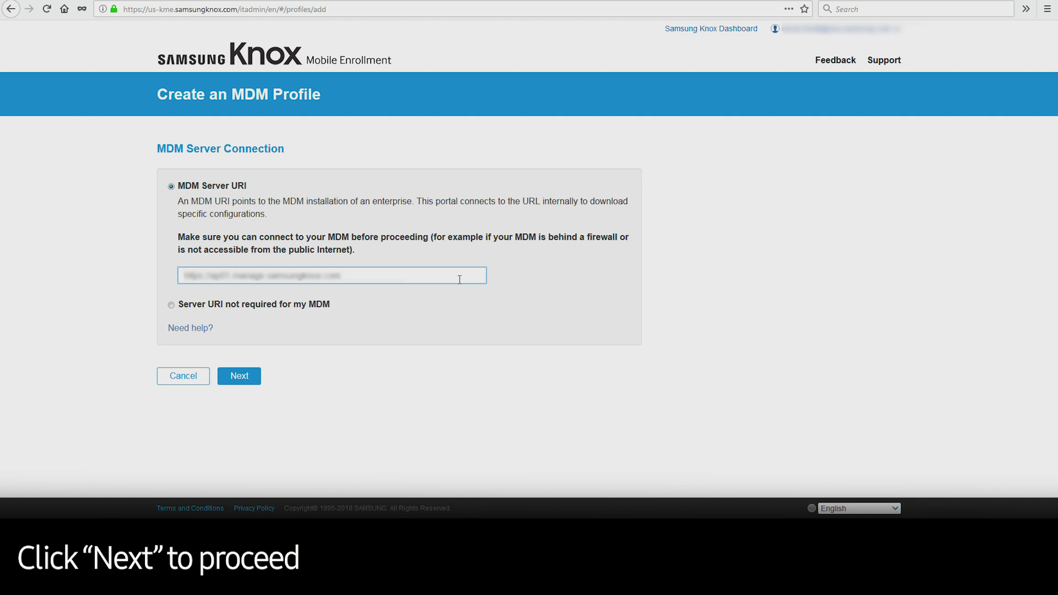
left_click(248, 375)
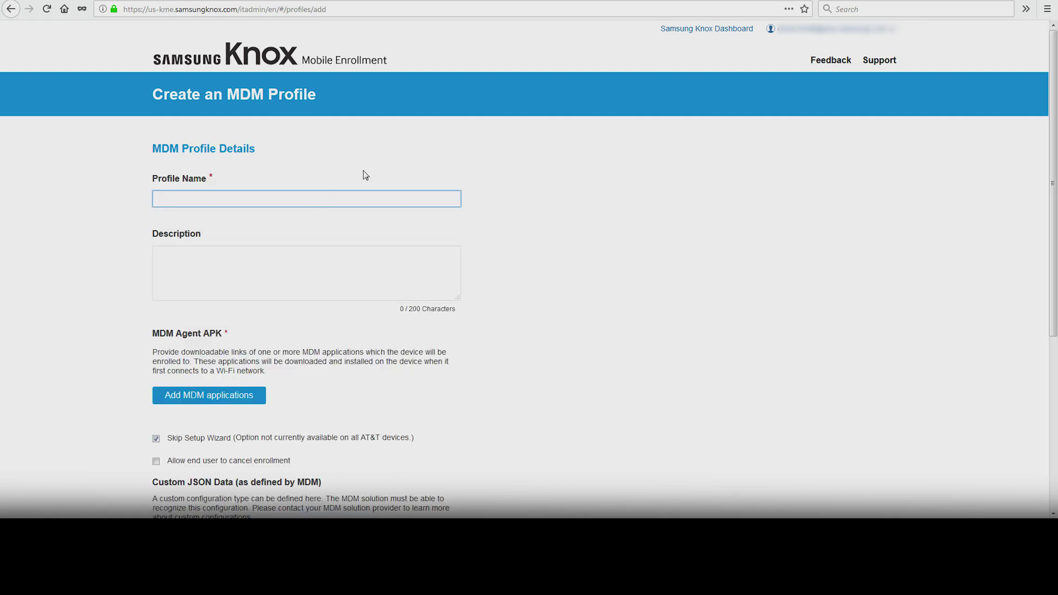
Name the new MDM profile 'Knox Manage Demo'
type("Knox Manage Demo")
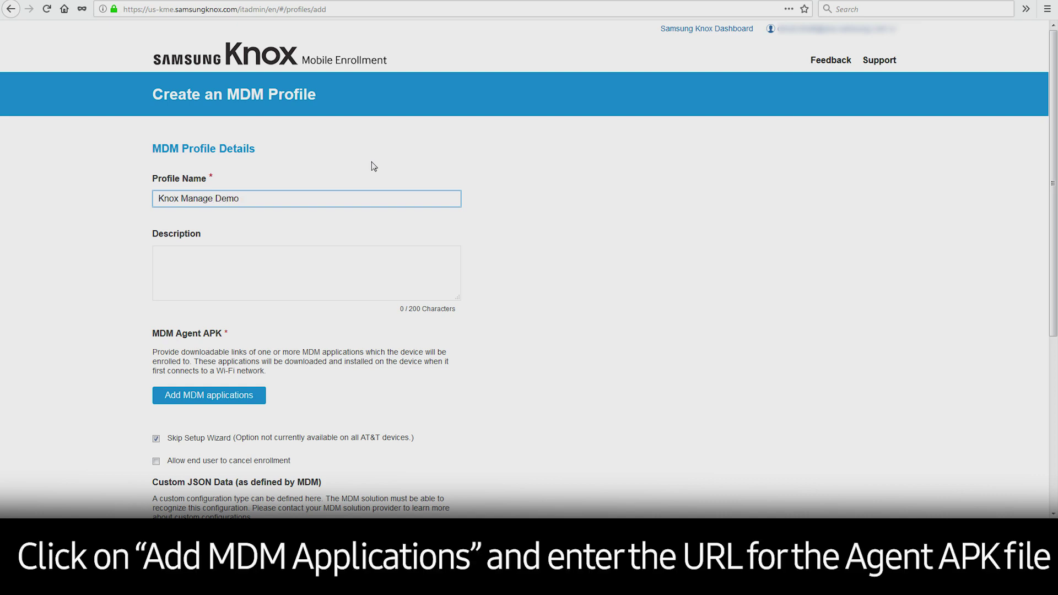
left_click(348, 229)
scroll(330, 215, "down", 4)
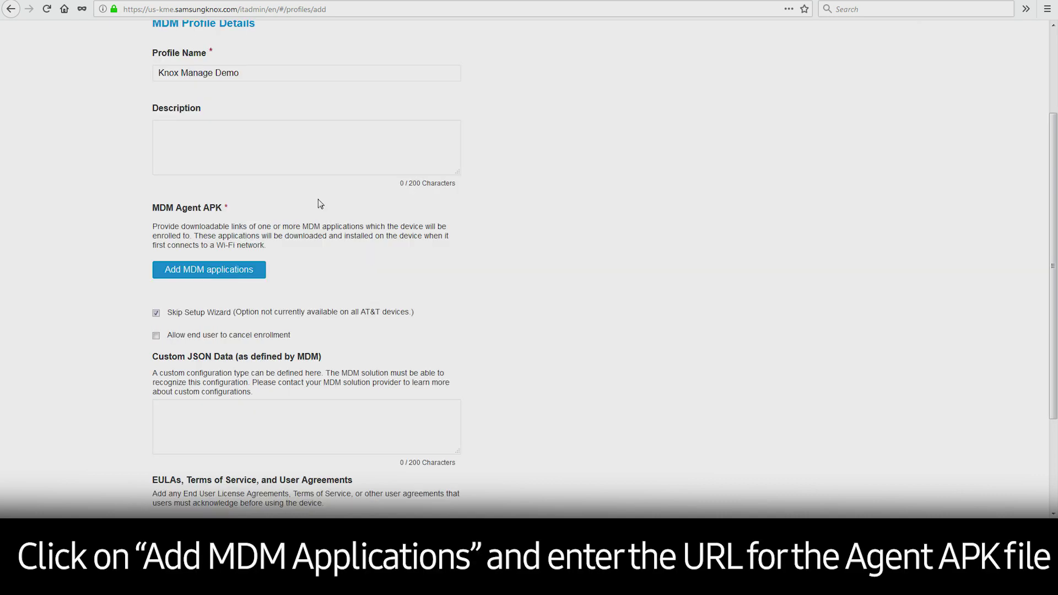
Add the KnoxManageEMMService.apk agent download link and save the profile
left_click(244, 274)
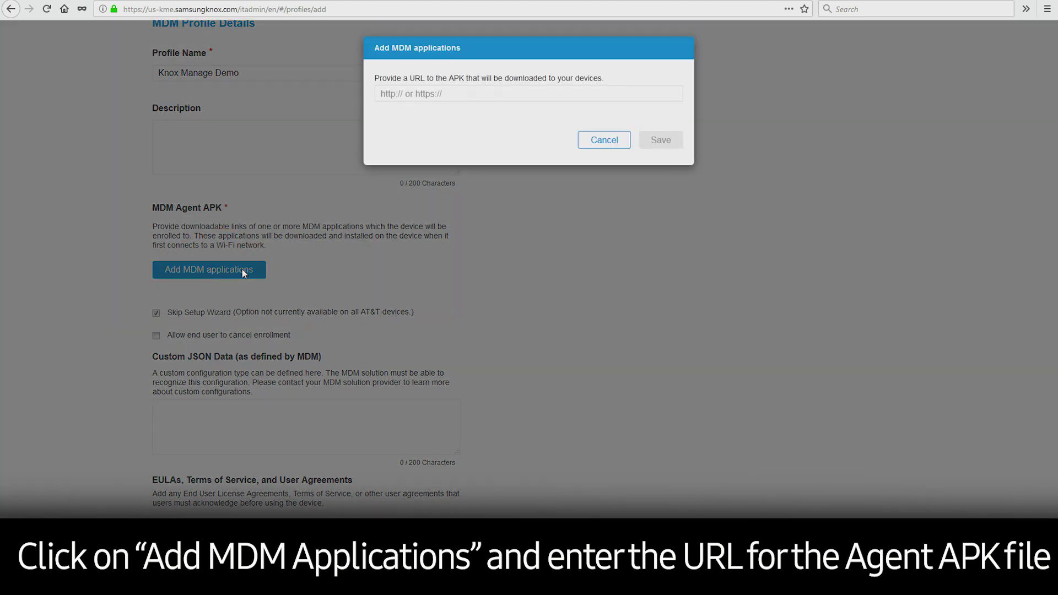
left_click(464, 93)
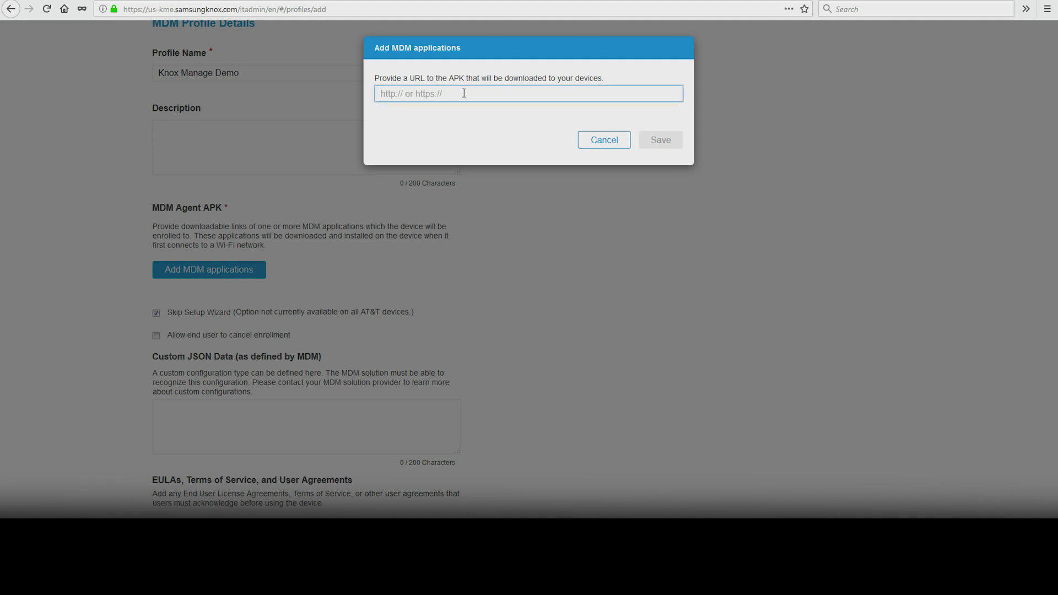
key("ctrl+v")
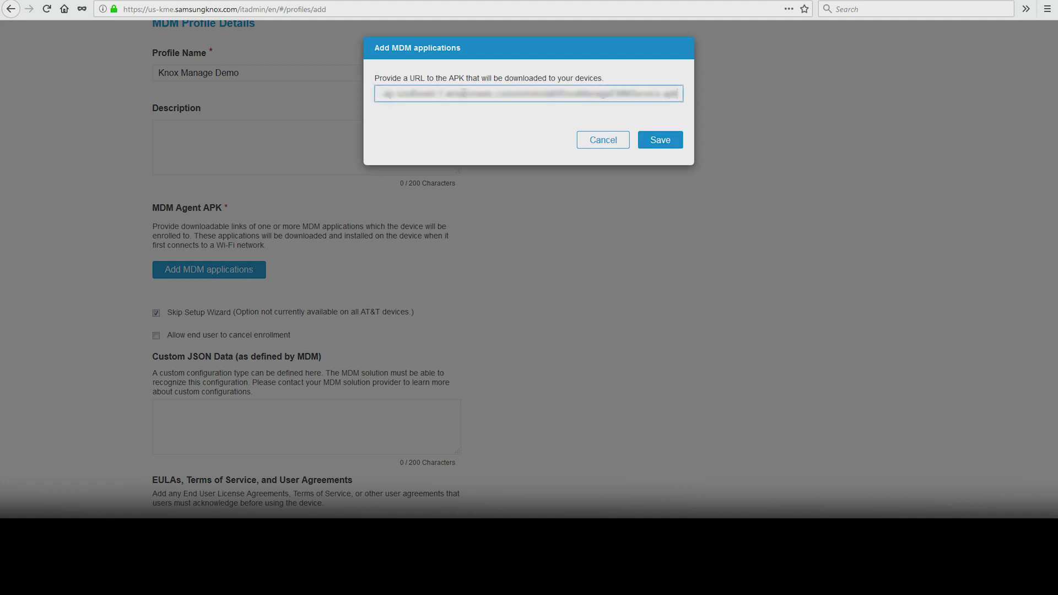
left_click(660, 145)
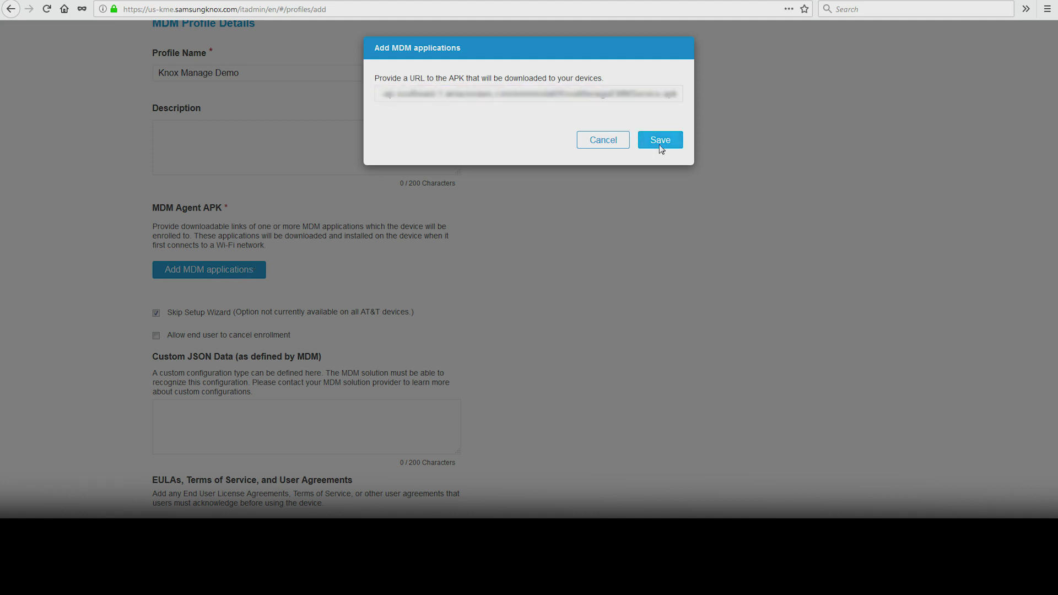
scroll(408, 289, "down", 1)
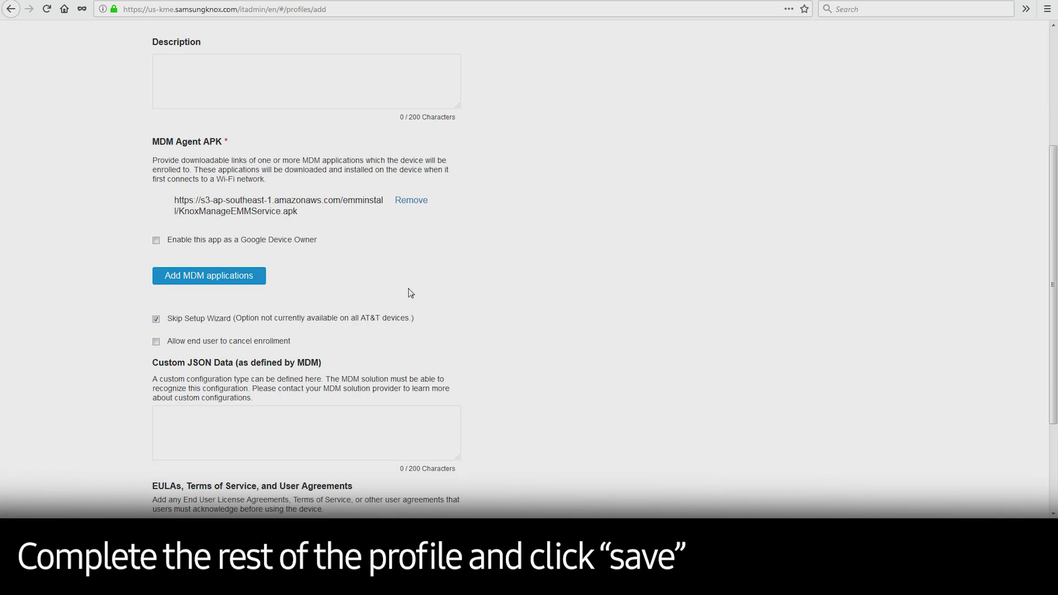
scroll(409, 289, "down", 1)
scroll(409, 289, "down", 2)
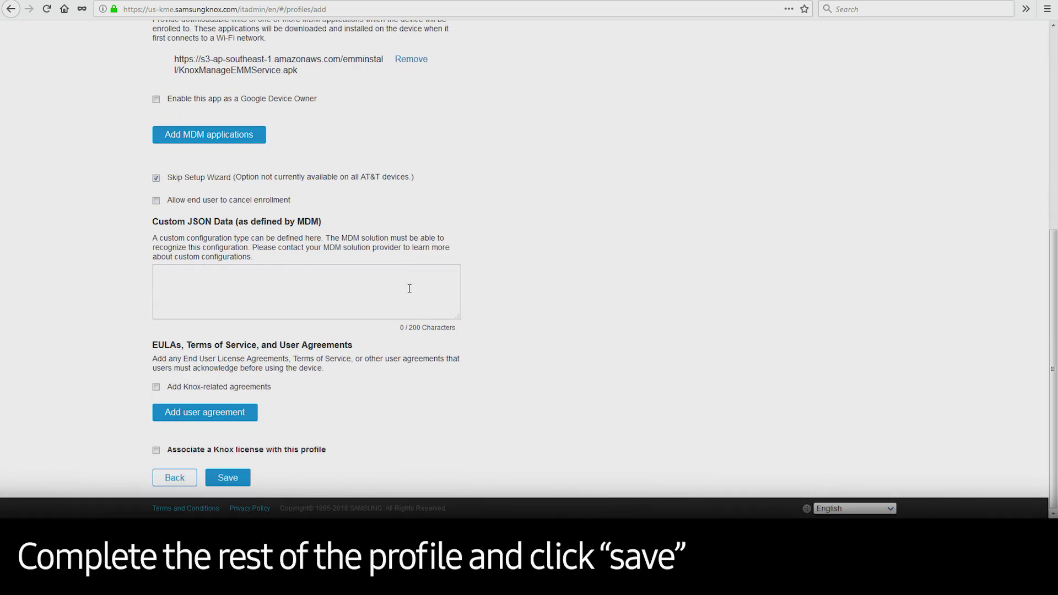
left_click(231, 479)
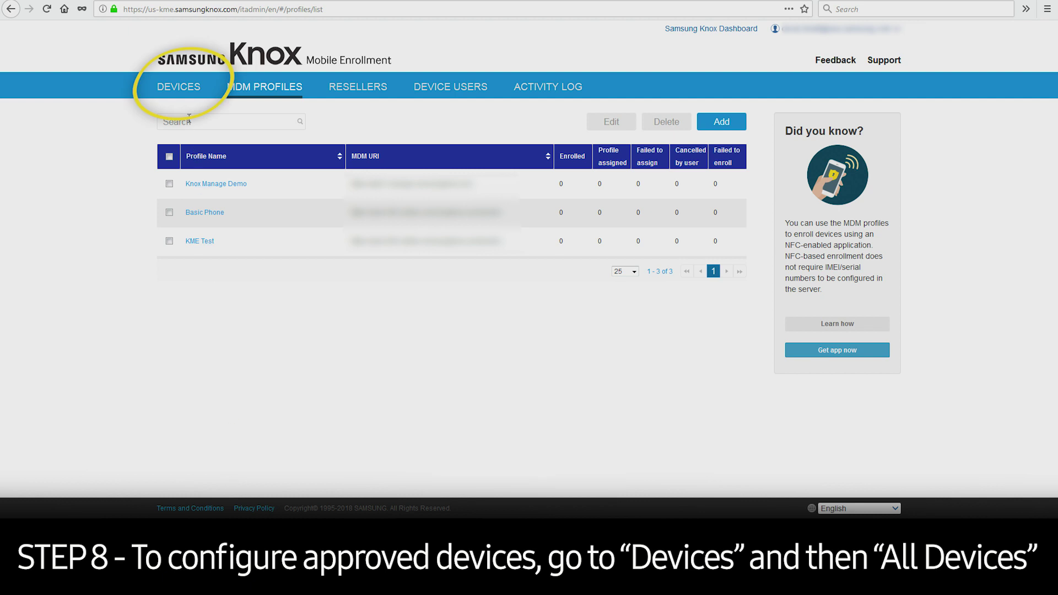
Select the SM-T587P device in the All Devices list
left_click(185, 89)
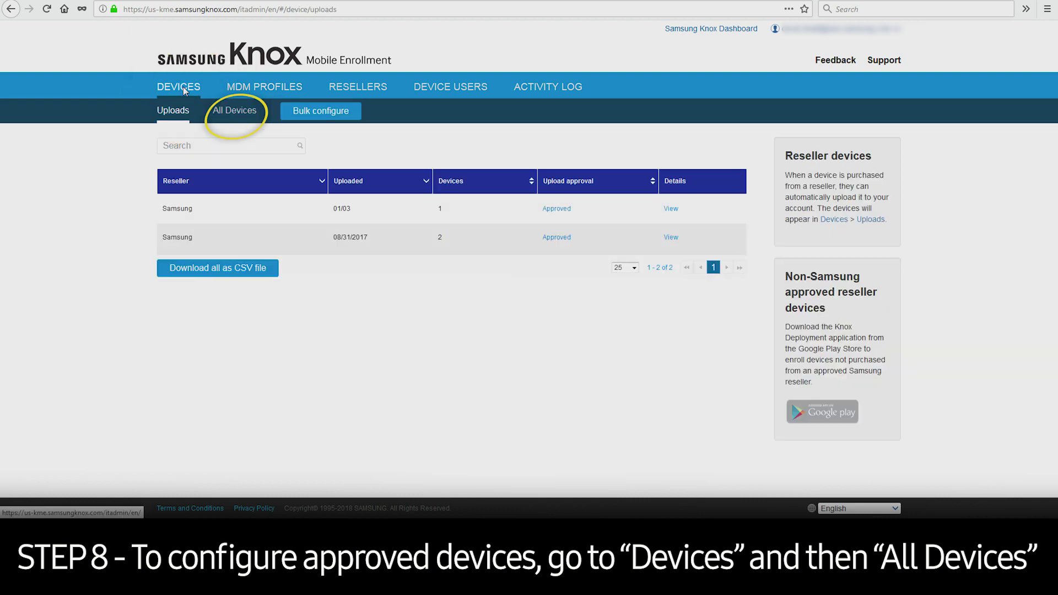
left_click(241, 113)
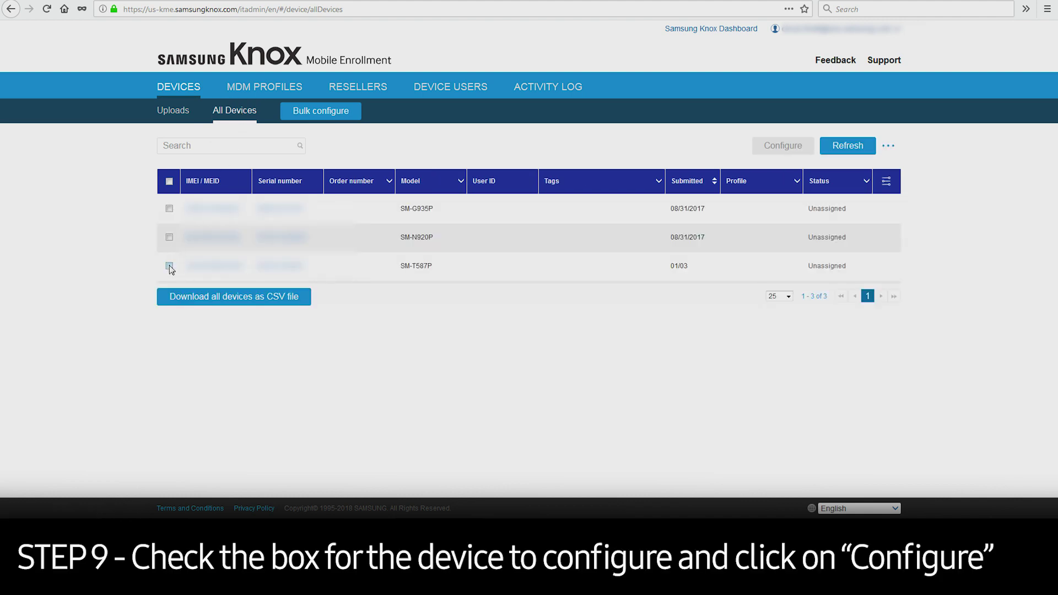
left_click(169, 266)
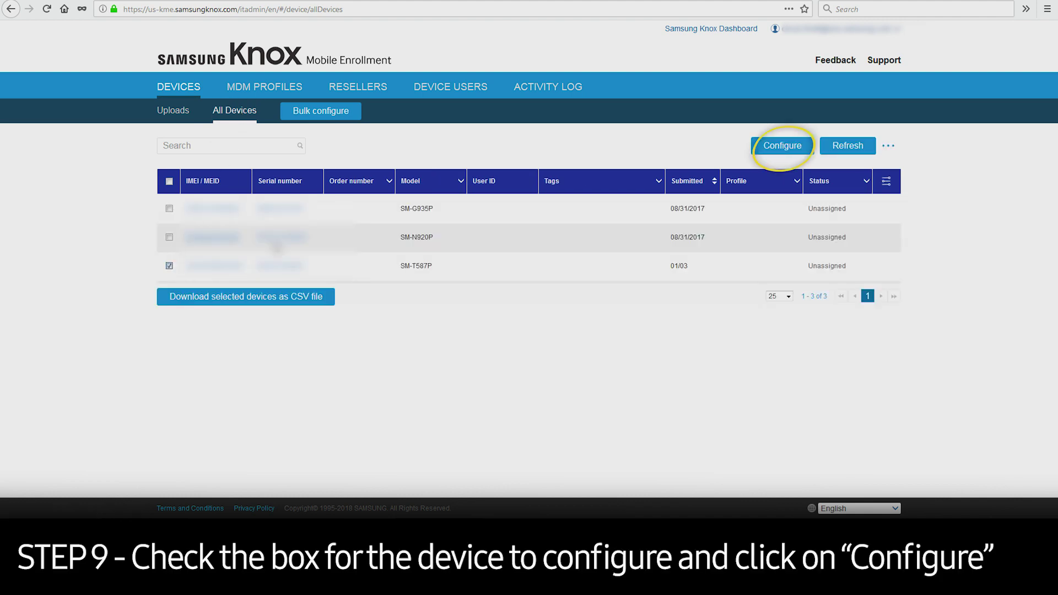
Assign the device the Knox Manage Demo profile with a user ID and password
left_click(785, 146)
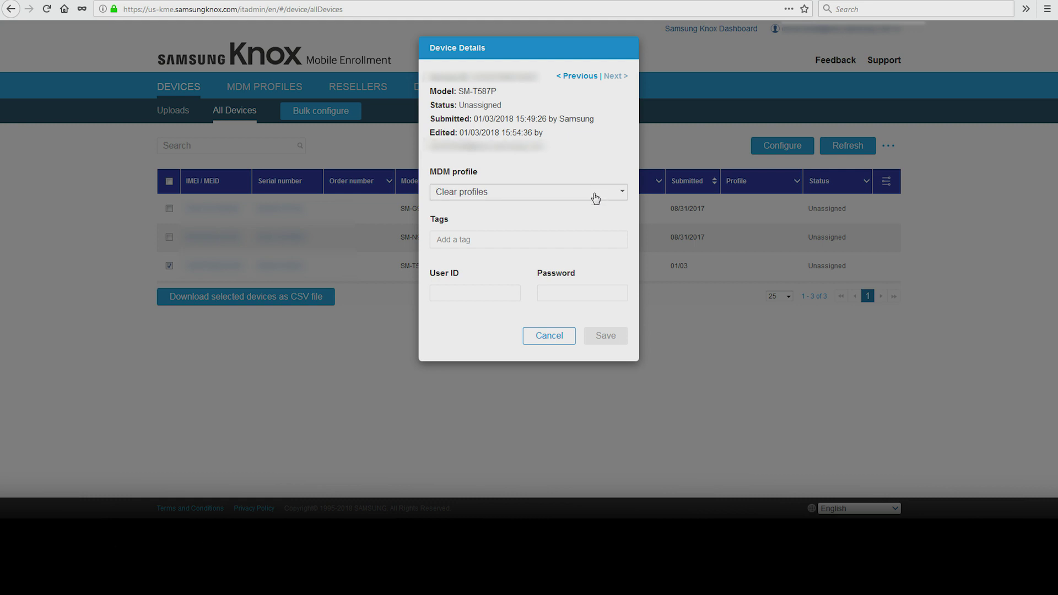
left_click(595, 199)
left_click(497, 257)
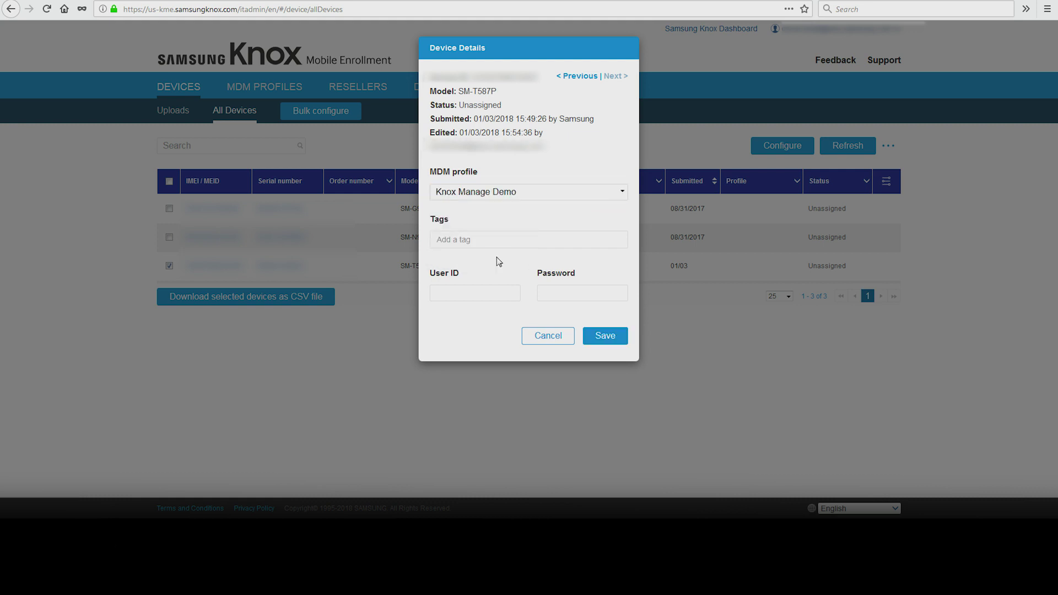
left_click(498, 290)
type("phoneuser")
left_click(575, 292)
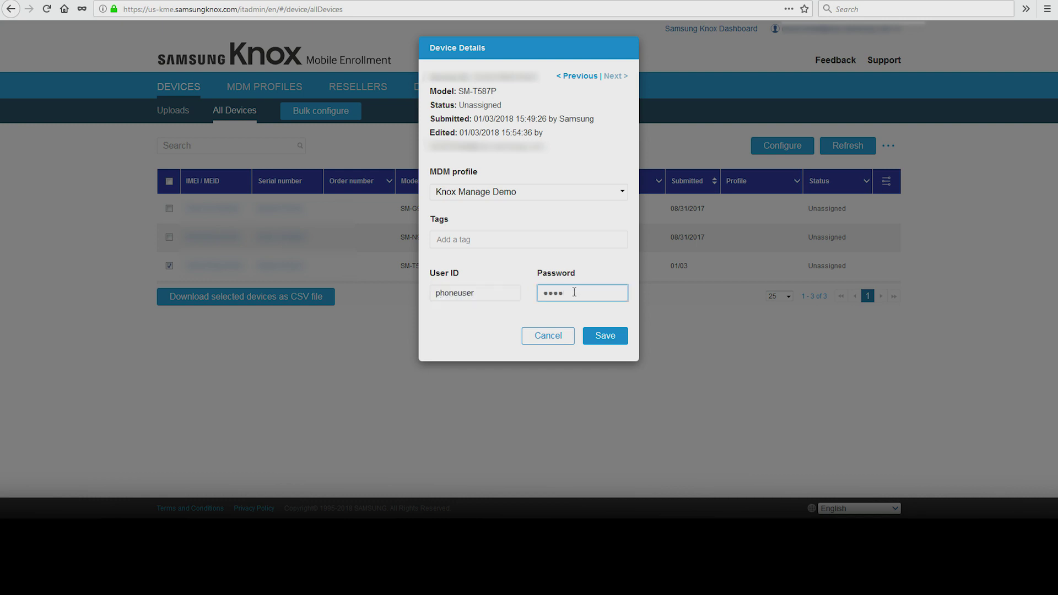
left_click(600, 339)
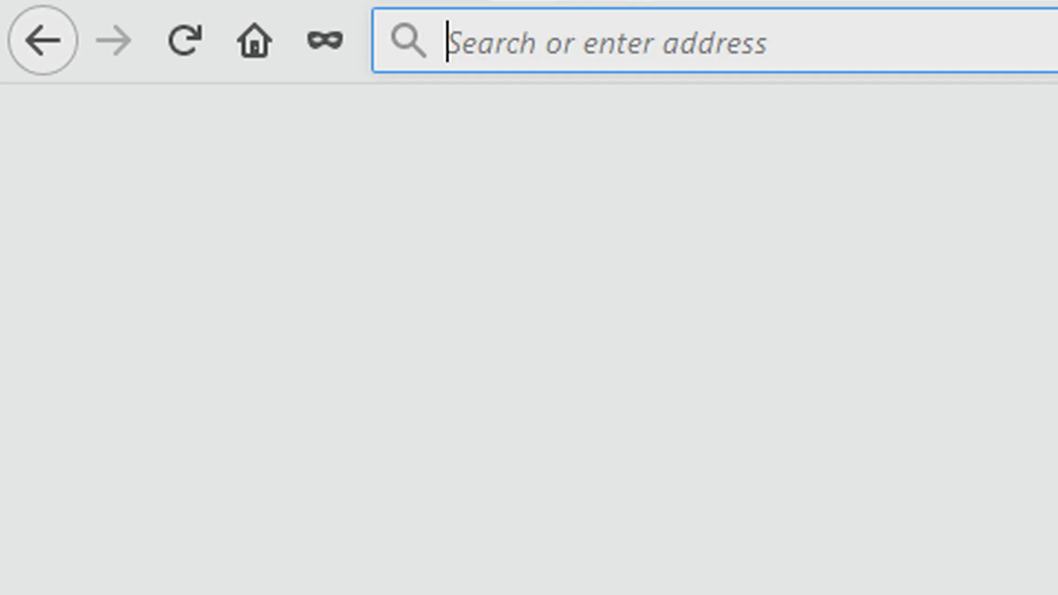
Type samsung.com/knox into Firefox's address bar
type("samsung.com/knox")
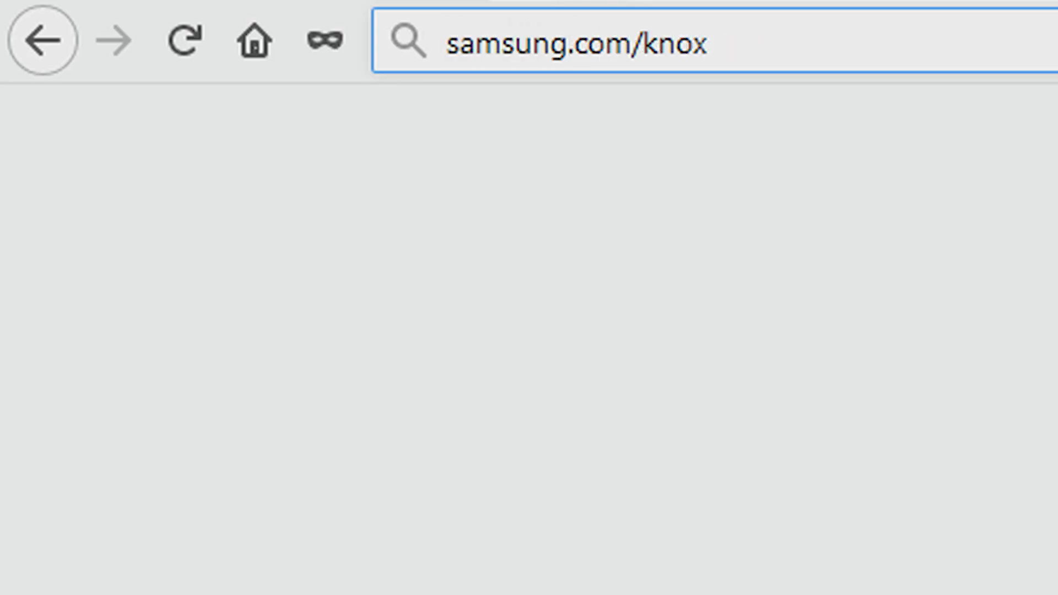